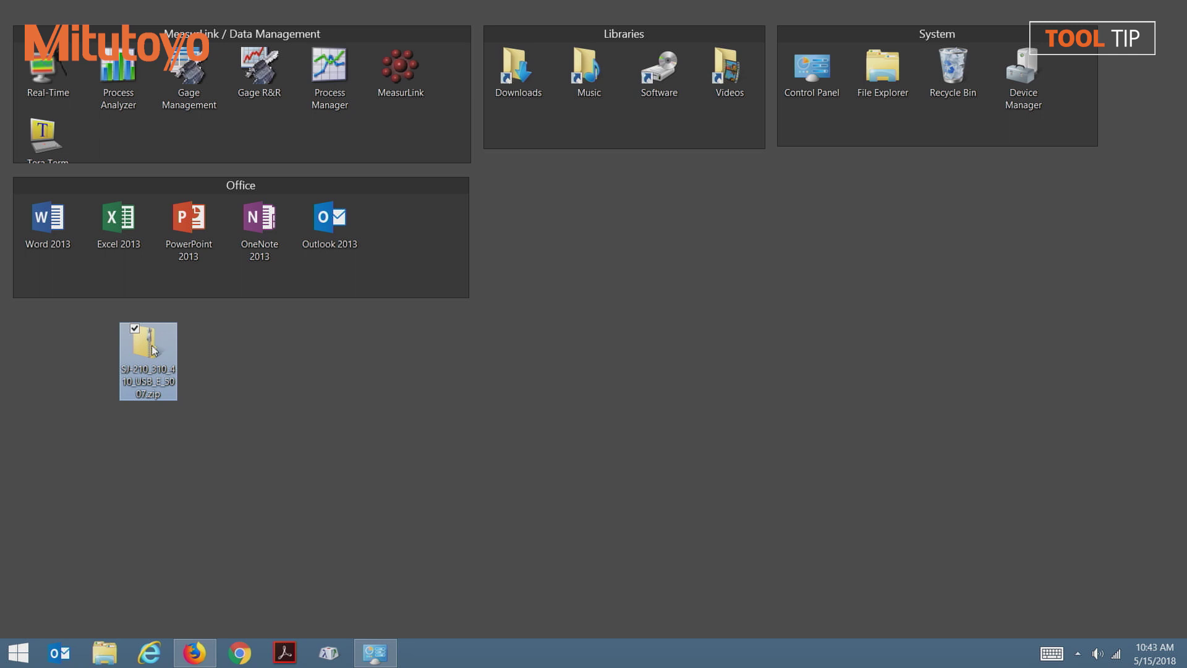
Extract the SJ-210_310_410_USB_E_5007 folder from its zip archive onto the desktop
{"action": "double_click", "coordinate": [148, 346]}
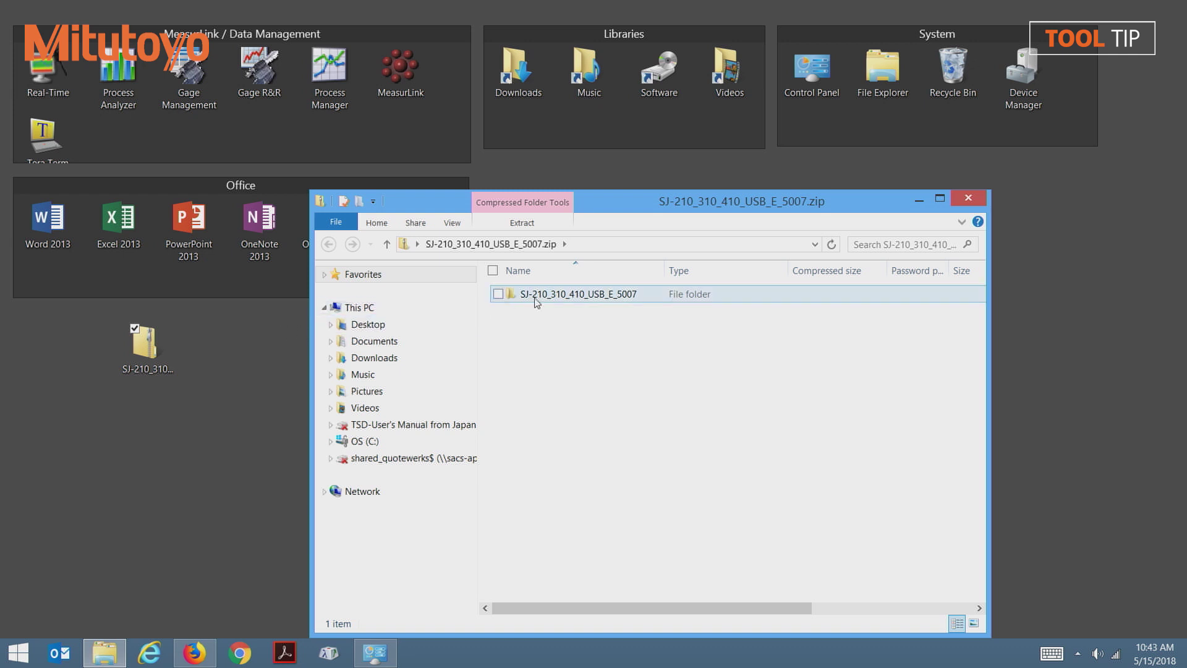
{"action": "left_click", "coordinate": [537, 302]}
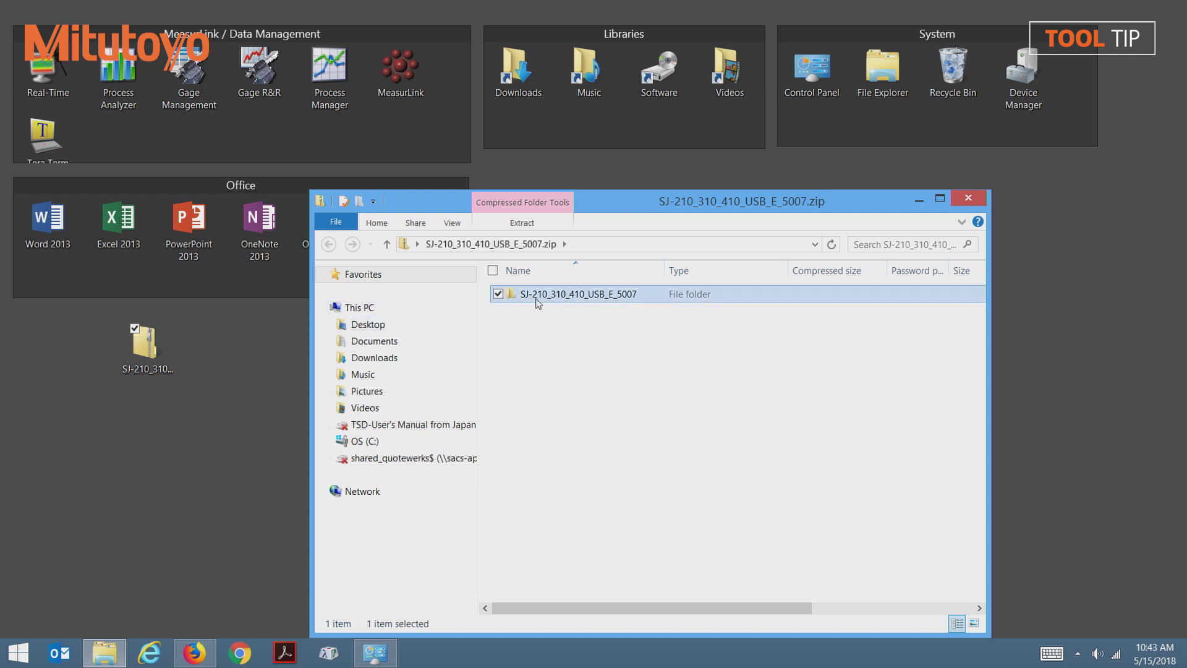
{"action": "left_click_drag", "start_coordinate": [536, 302], "coordinate": [166, 471]}
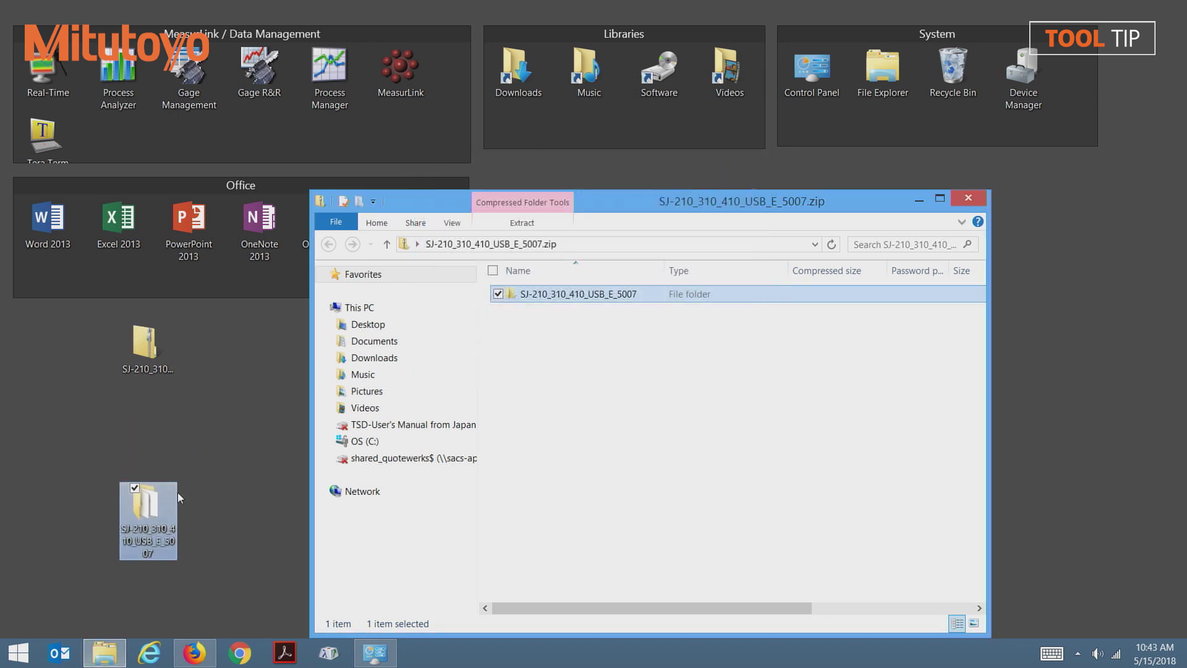
Launch Surftest SJ-Communication-Tool.msi from the extracted desktop folder and allow it to run despite the SmartScreen block
{"action": "double_click", "coordinate": [153, 508]}
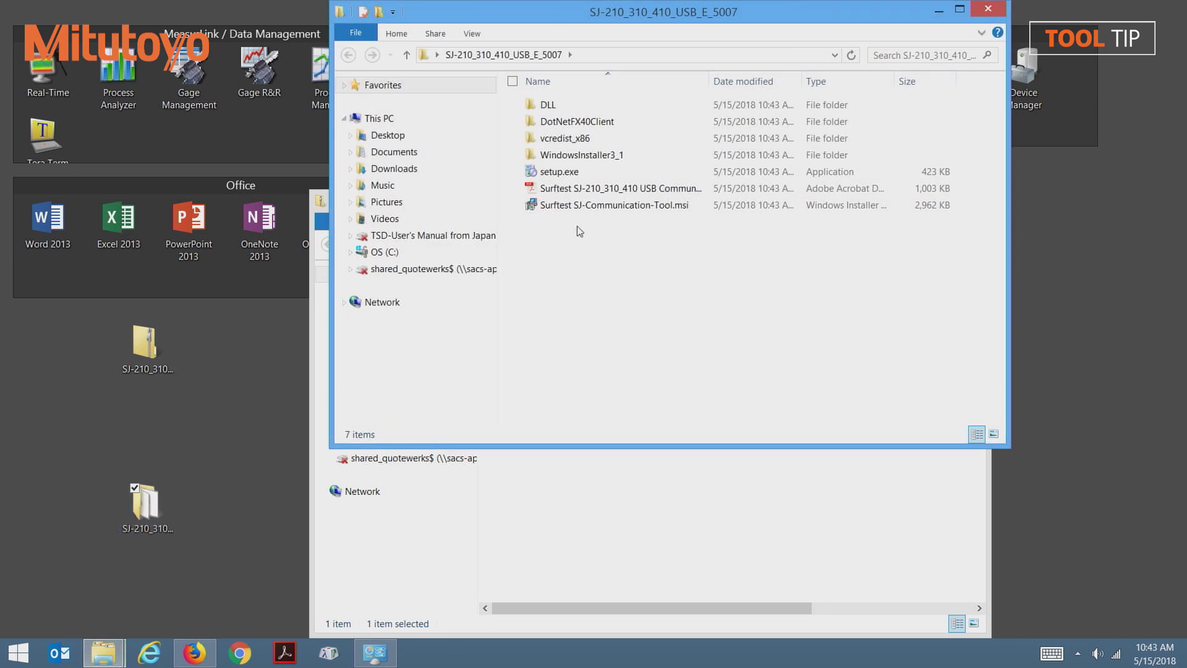
{"action": "left_click", "coordinate": [609, 210]}
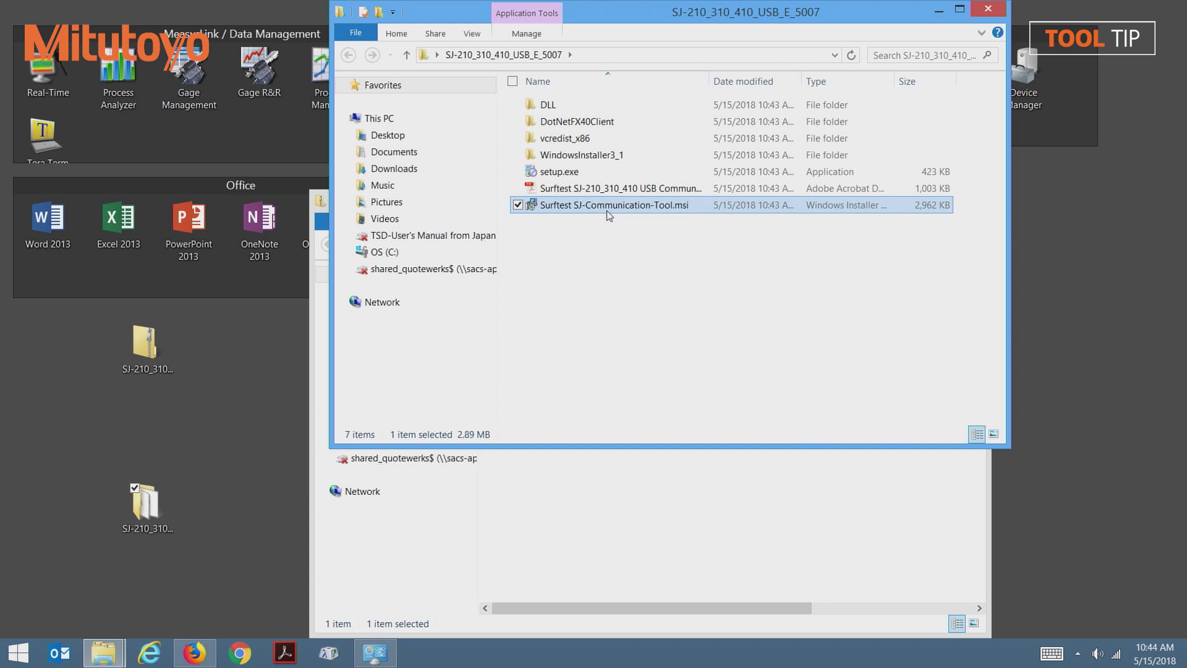
{"action": "double_click", "coordinate": [609, 206]}
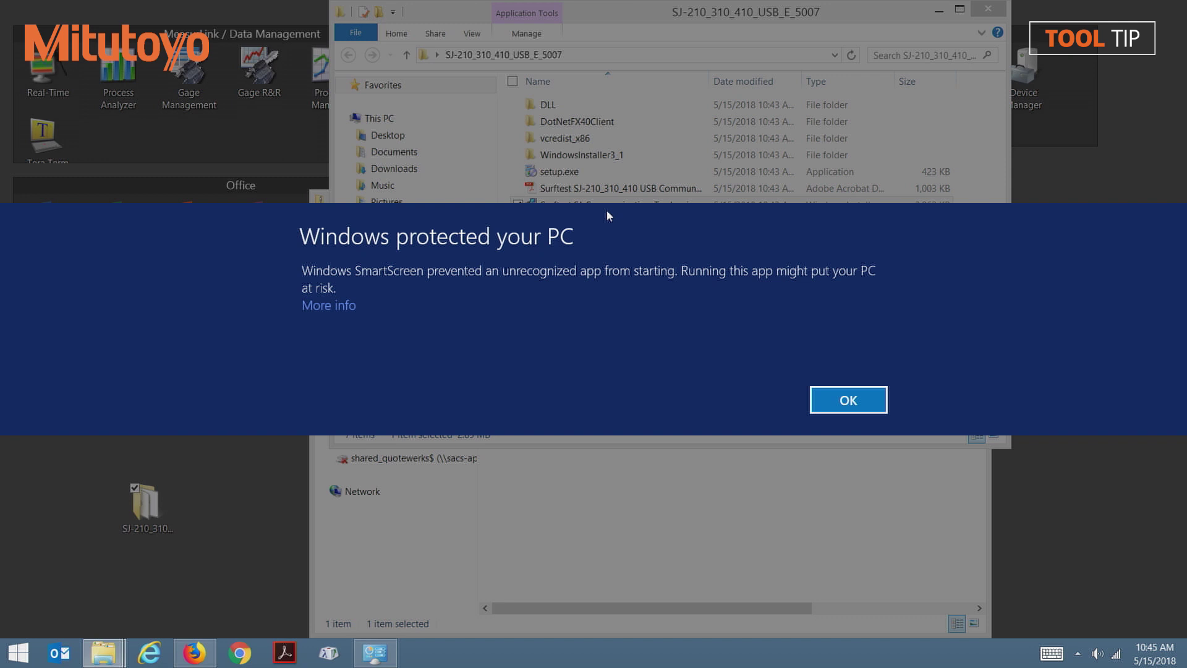
{"action": "left_click", "coordinate": [329, 305]}
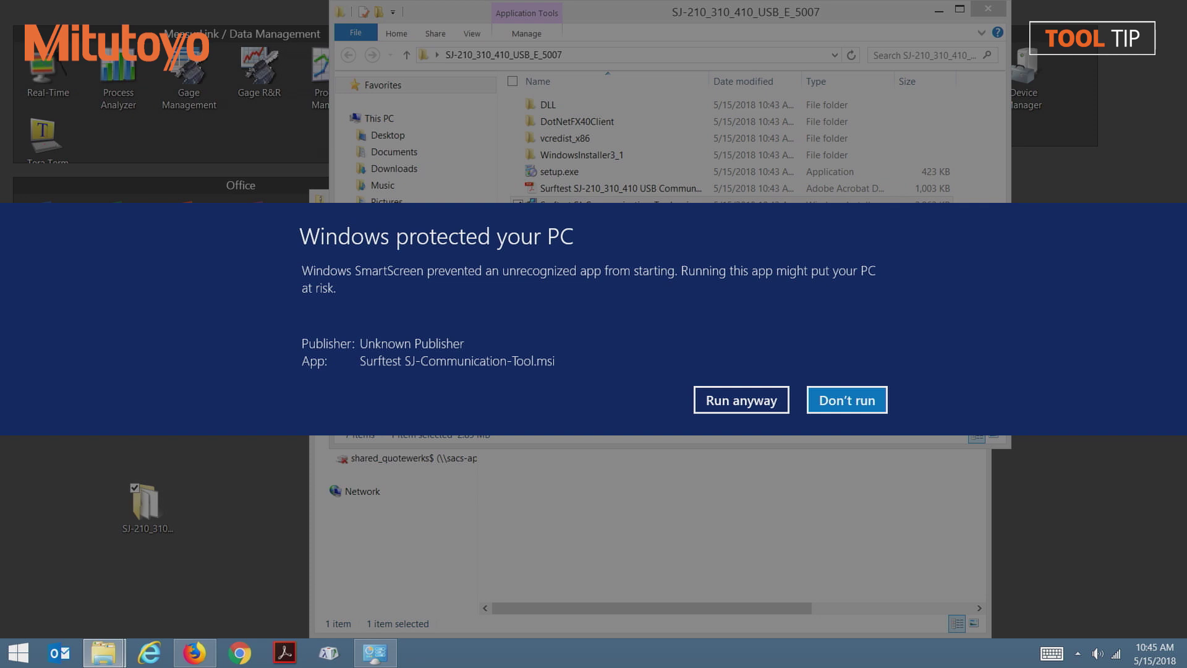
{"action": "left_click", "coordinate": [741, 400]}
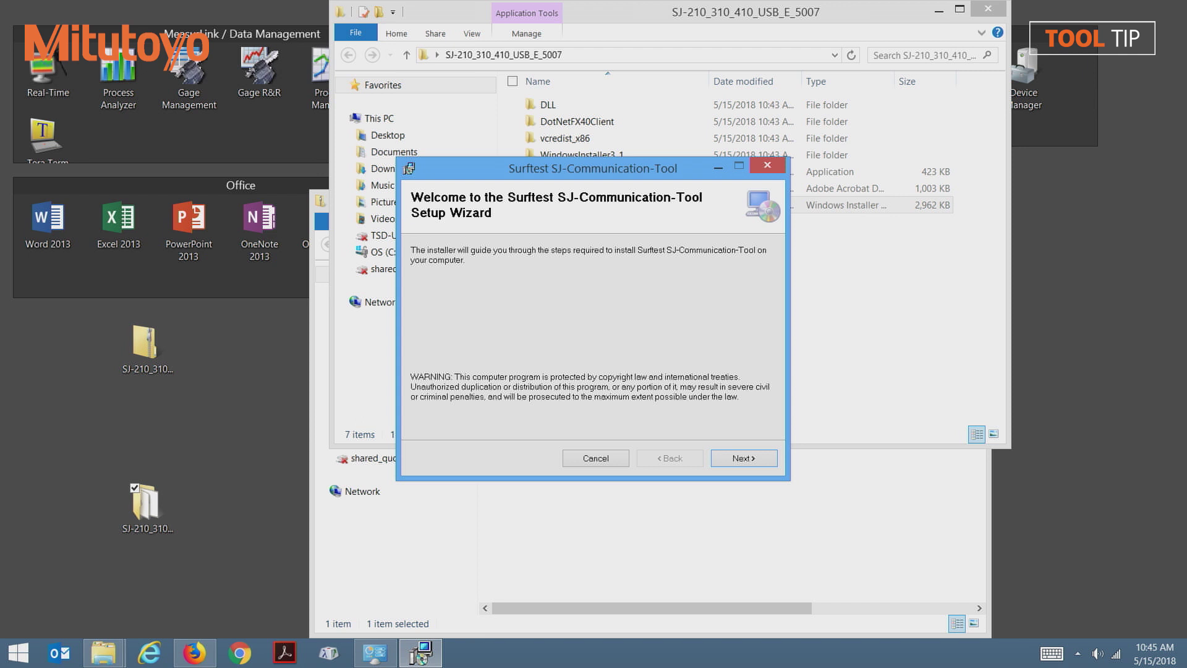
Install Surftest SJ-Communication-Tool for everyone in the default Program Files (x86) folder and close the setup wizard
{"action": "left_click", "coordinate": [744, 458]}
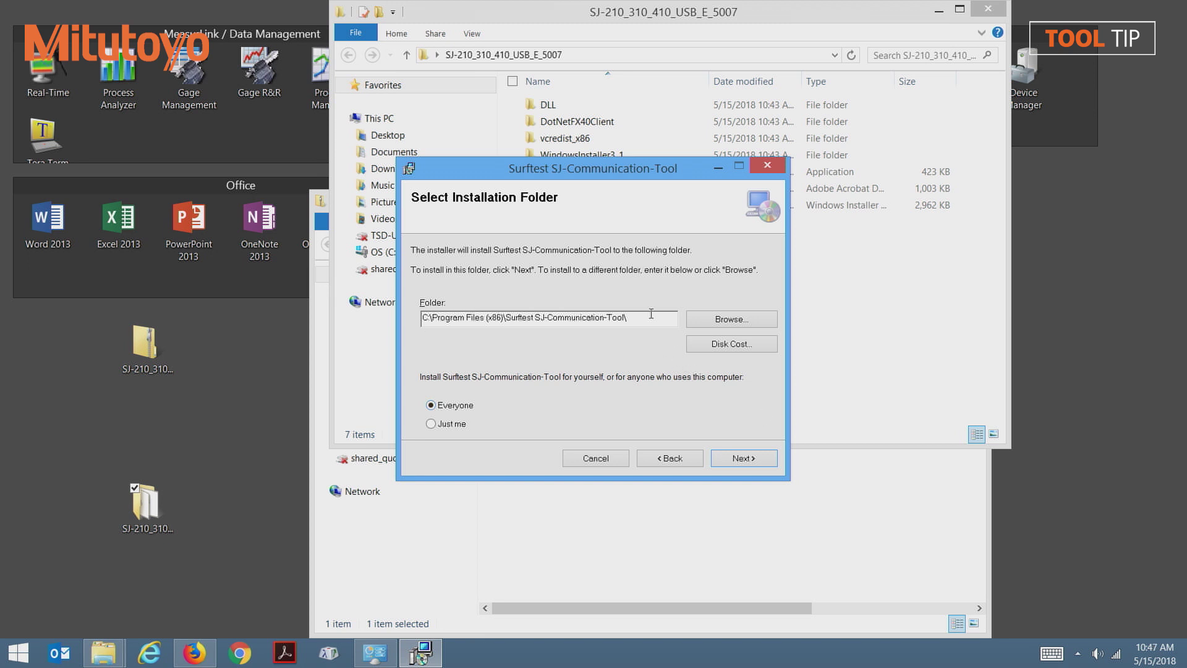
{"action": "left_click_drag", "start_coordinate": [648, 315], "coordinate": [454, 311]}
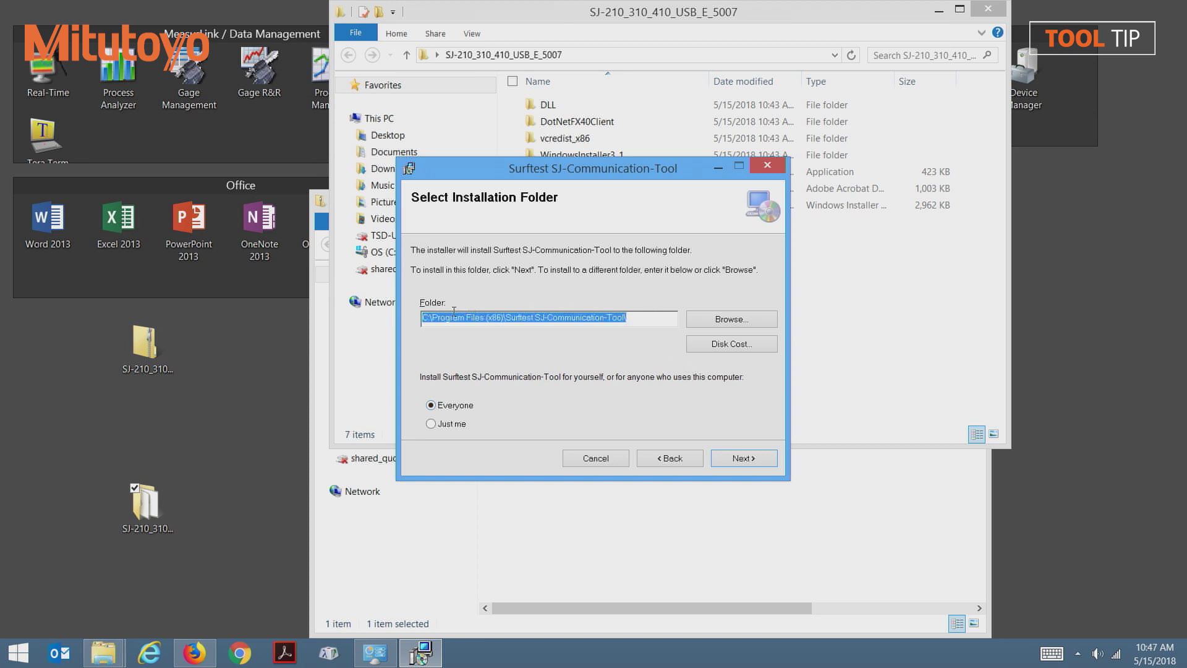
{"action": "key", "text": "Return"}
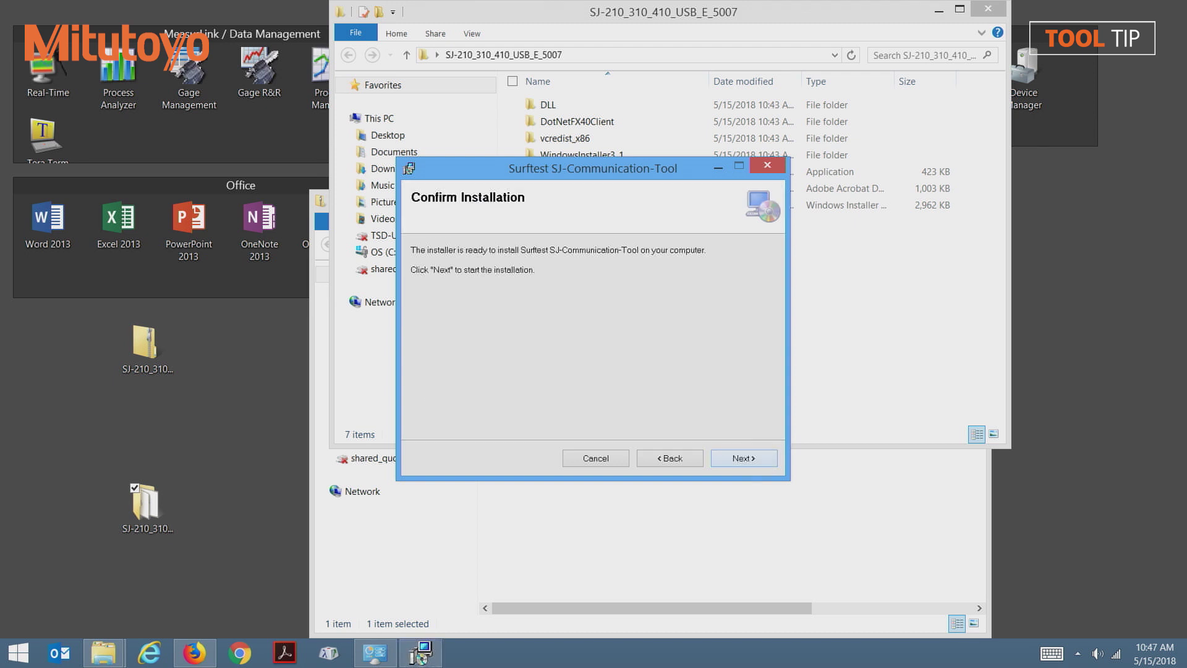
{"action": "key", "text": "Return"}
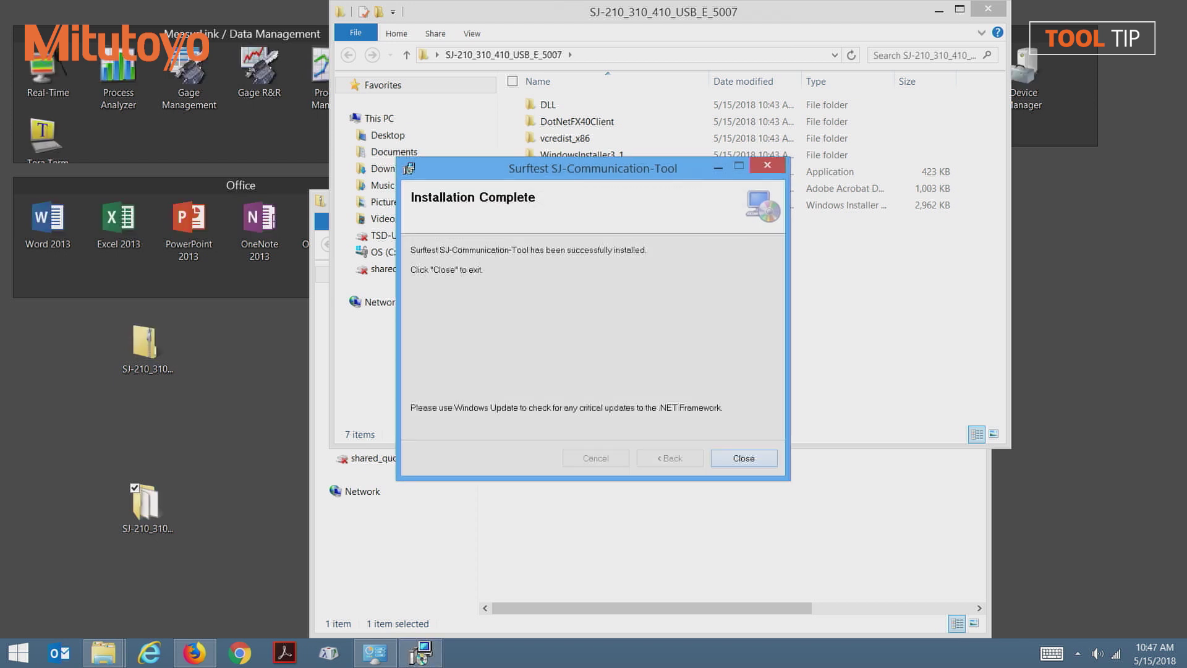
{"action": "key", "text": "Return"}
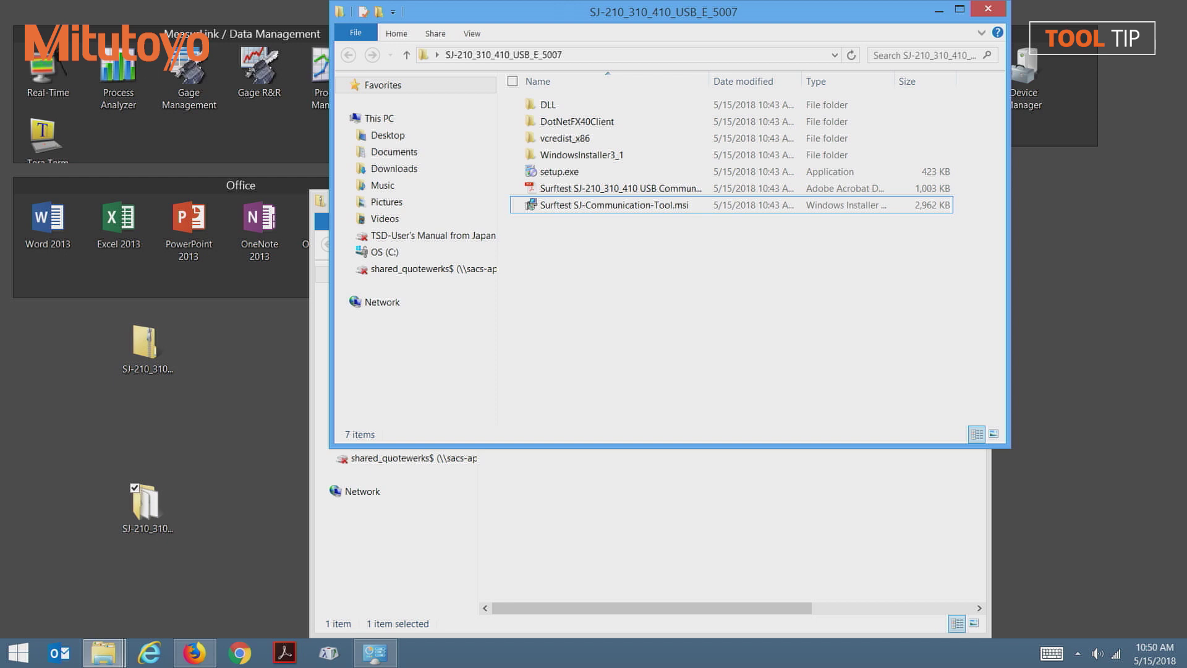
Close both open folder windows and open Device Manager maximized
{"action": "key", "text": "alt+F4"}
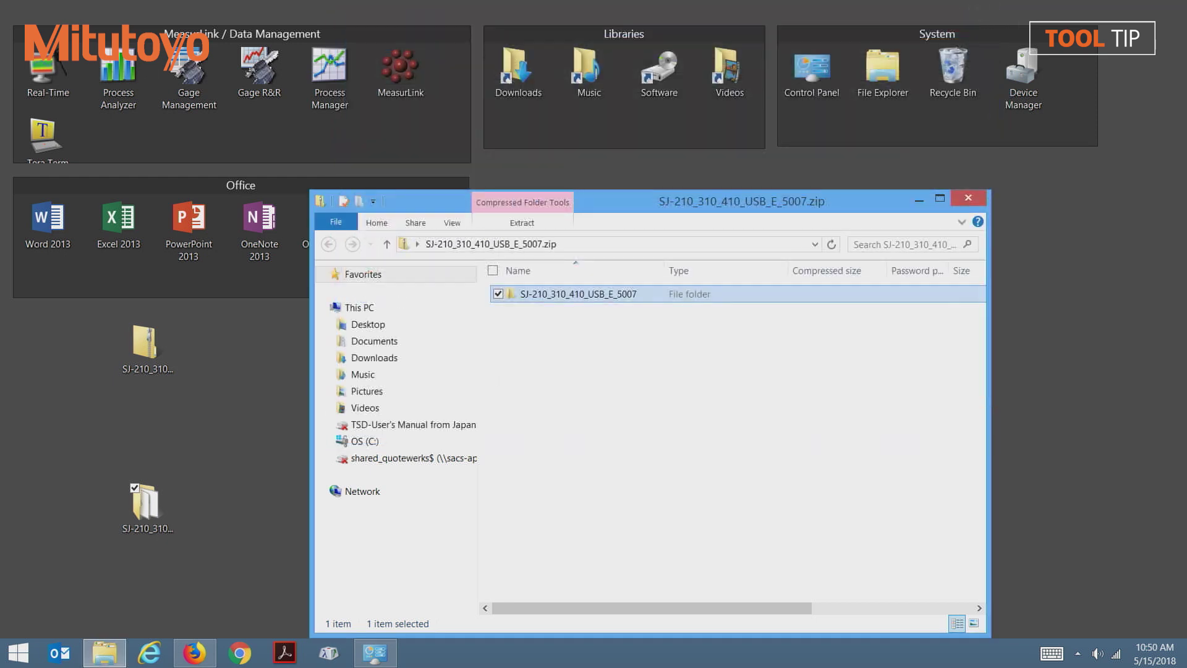
{"action": "left_click", "coordinate": [969, 198]}
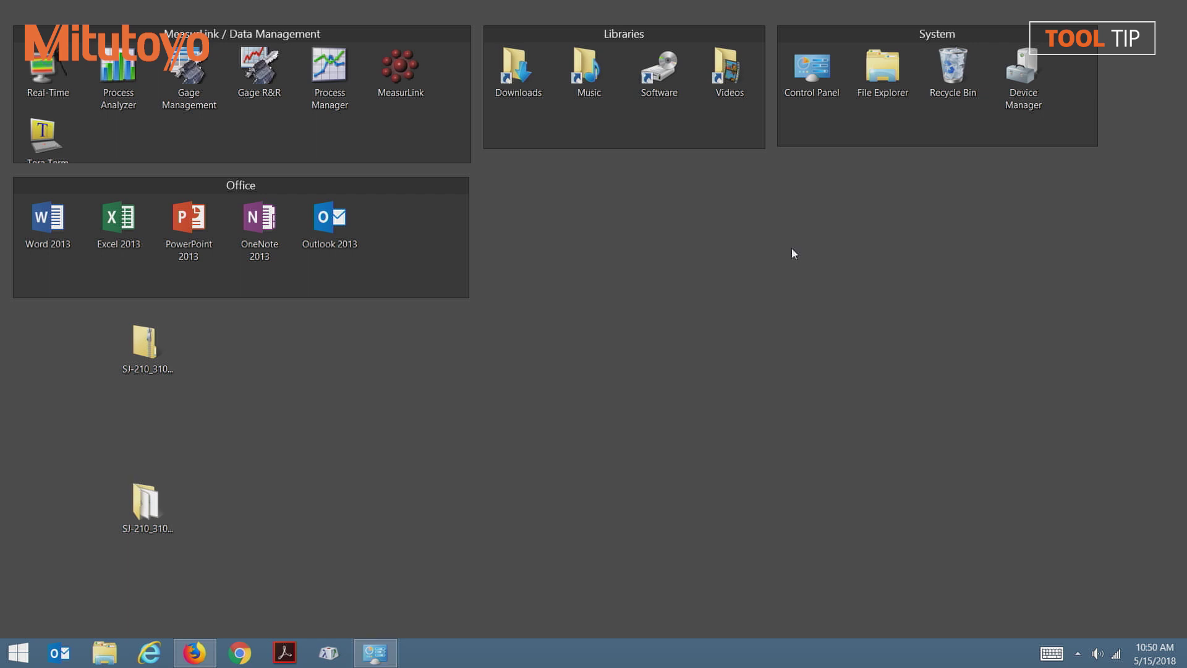
{"action": "double_click", "coordinate": [1023, 71]}
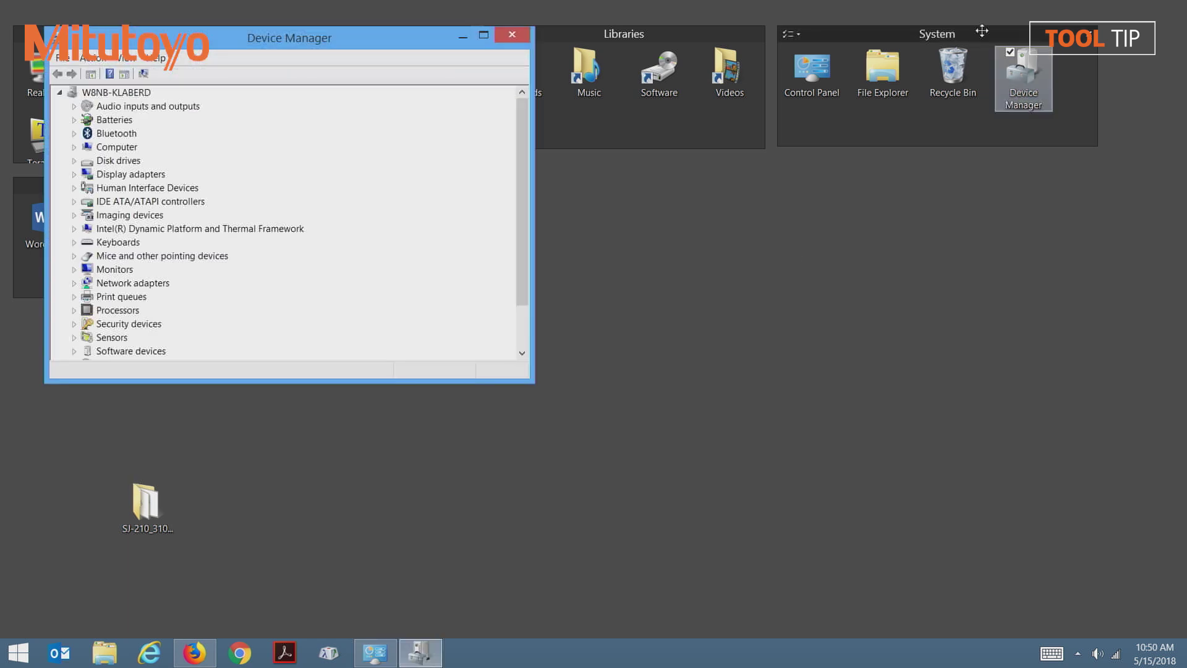
{"action": "double_click", "coordinate": [490, 37]}
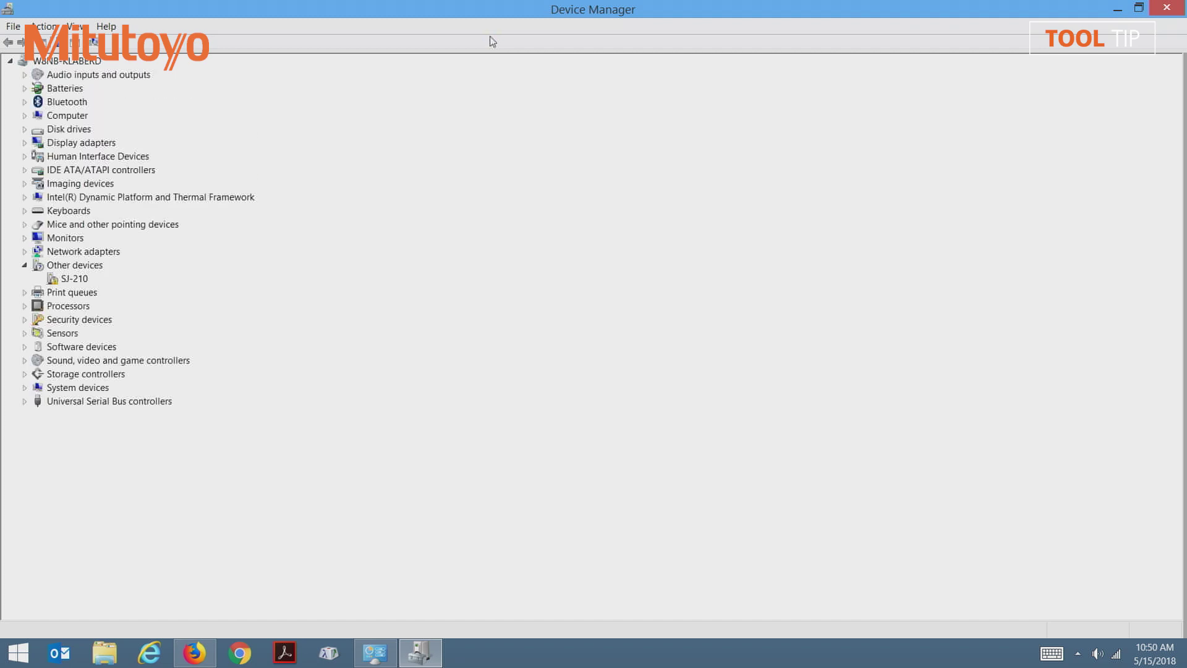
Start a driver update for the SJ-210 under Other devices, choosing to browse the computer for driver software
{"action": "left_click", "coordinate": [84, 283]}
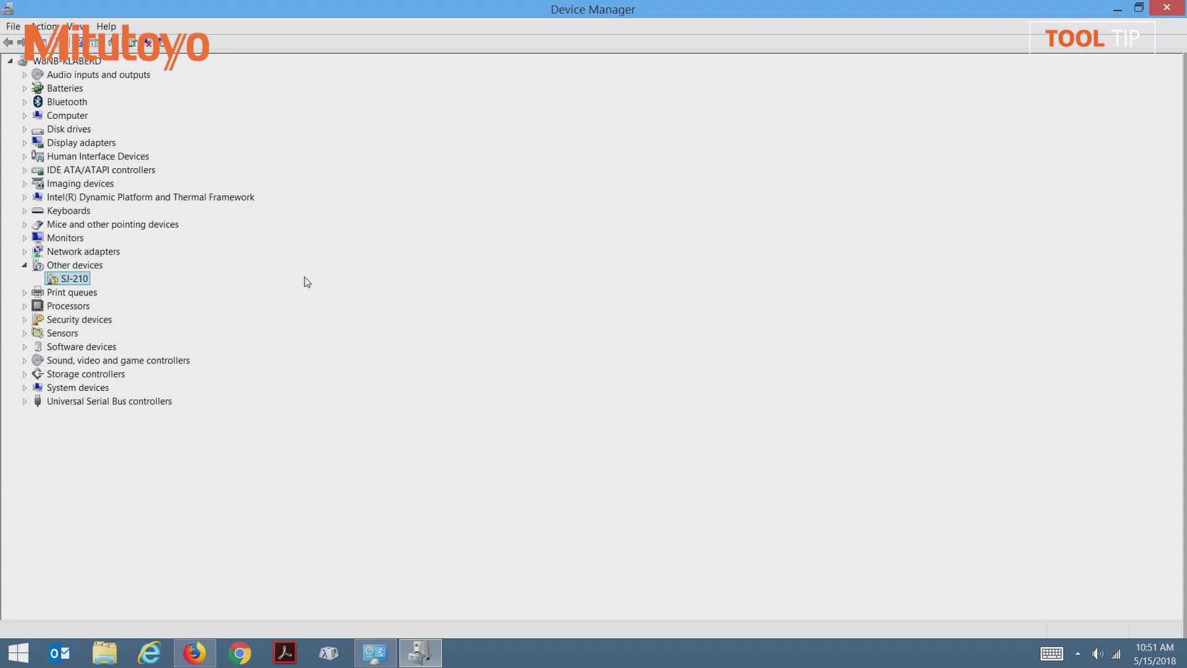
{"action": "right_click", "coordinate": [77, 280]}
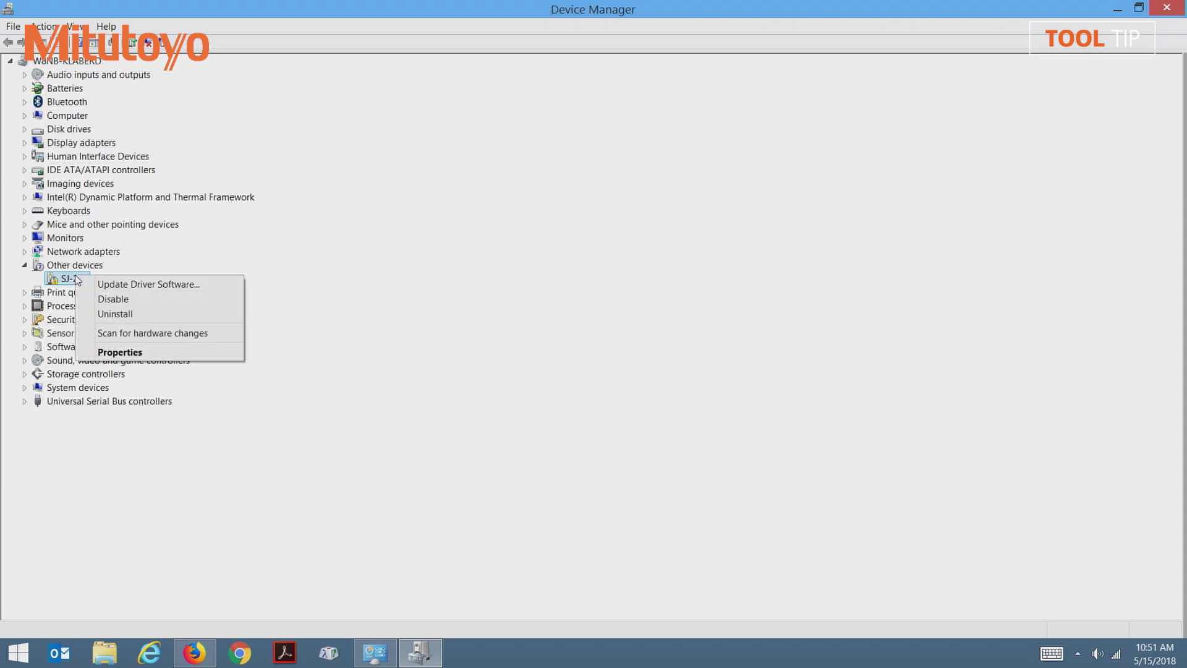
{"action": "left_click", "coordinate": [119, 285]}
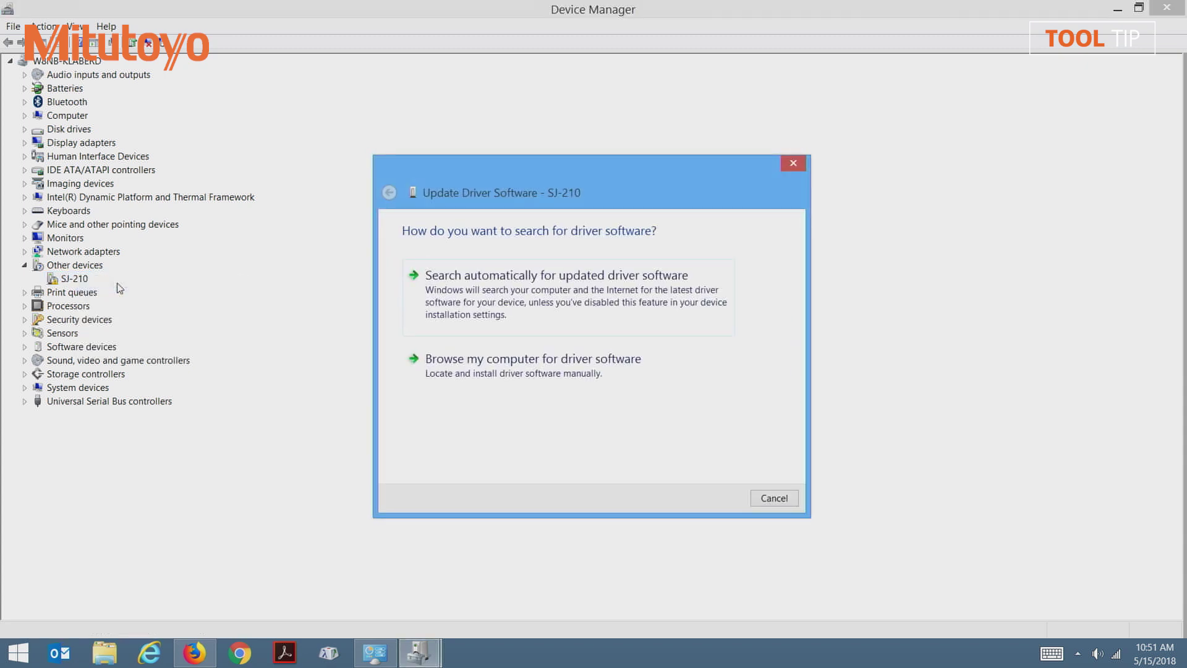
{"action": "left_click", "coordinate": [509, 387]}
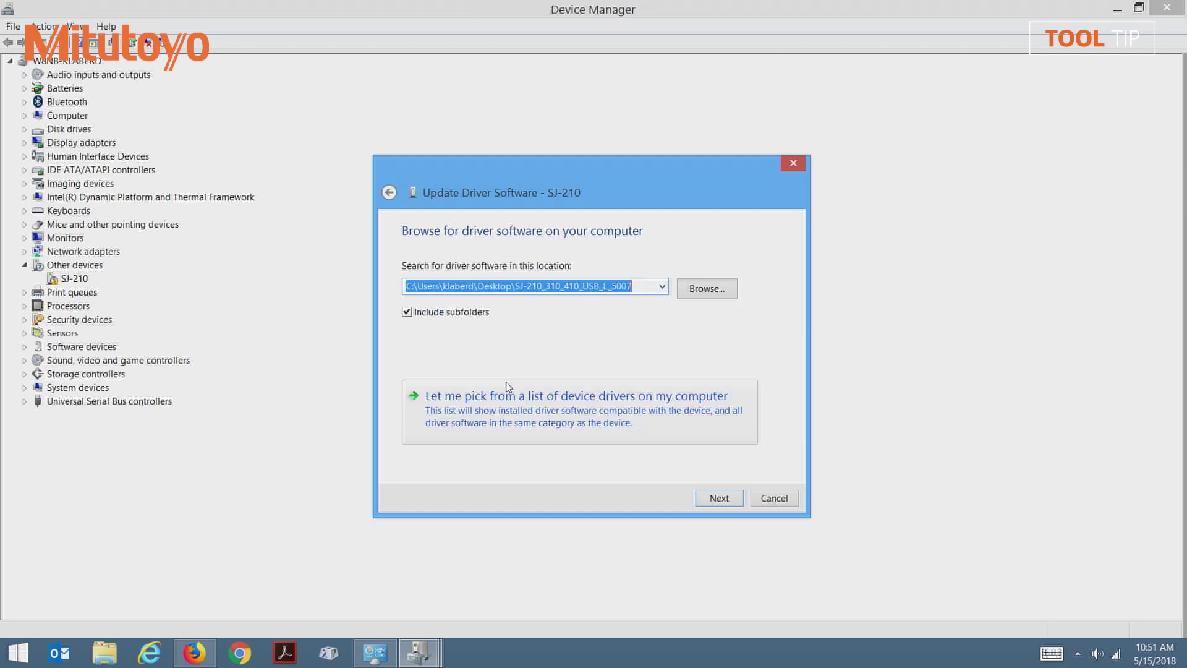
Install the SJ-210 driver from the SJ-210_310_410_USB_E_5007 desktop folder, including subfolders, and close Device Manager
{"action": "left_click", "coordinate": [714, 294]}
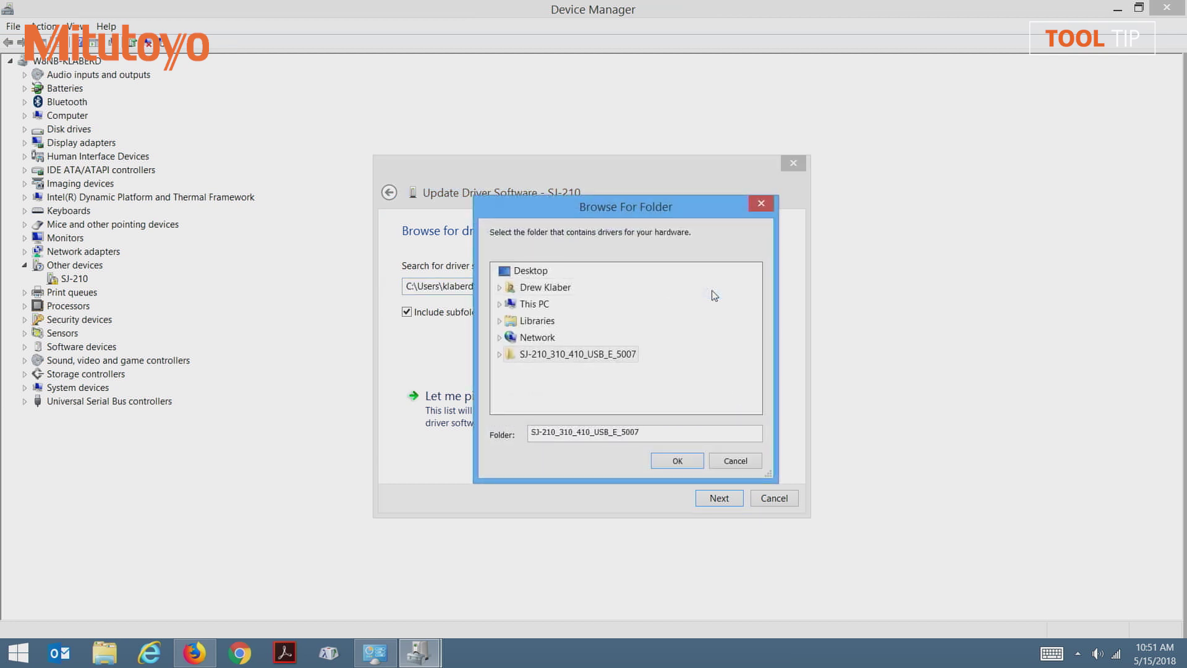
{"action": "double_click", "coordinate": [593, 351]}
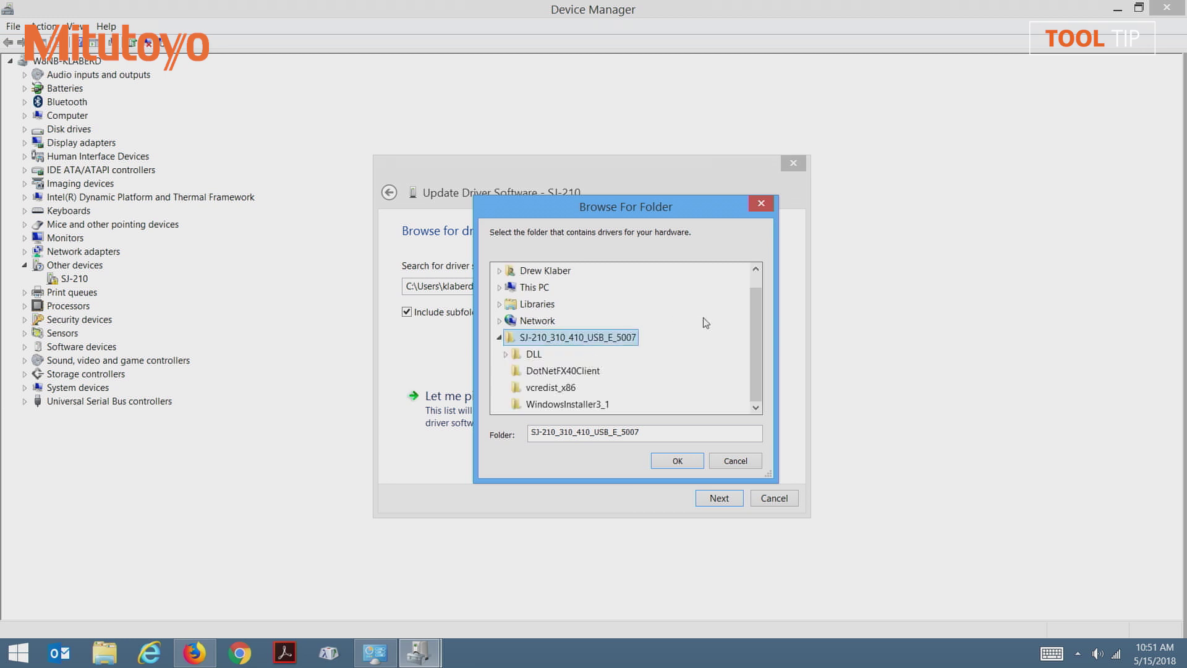
{"action": "key", "text": "Return"}
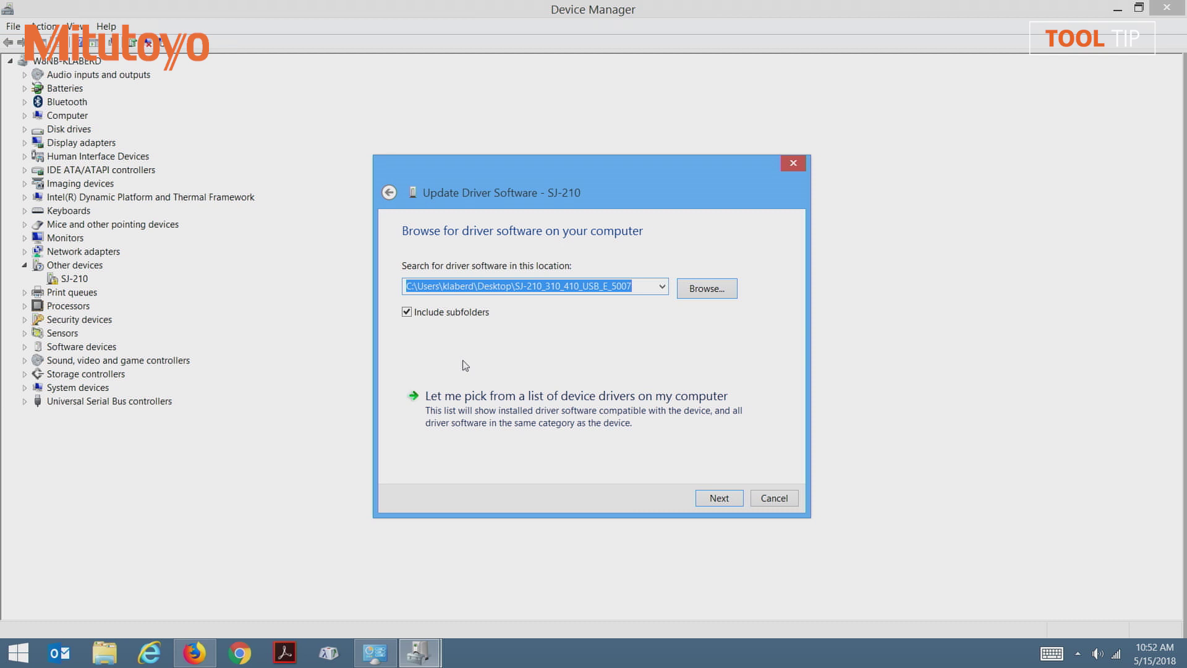
{"action": "key", "text": "Return"}
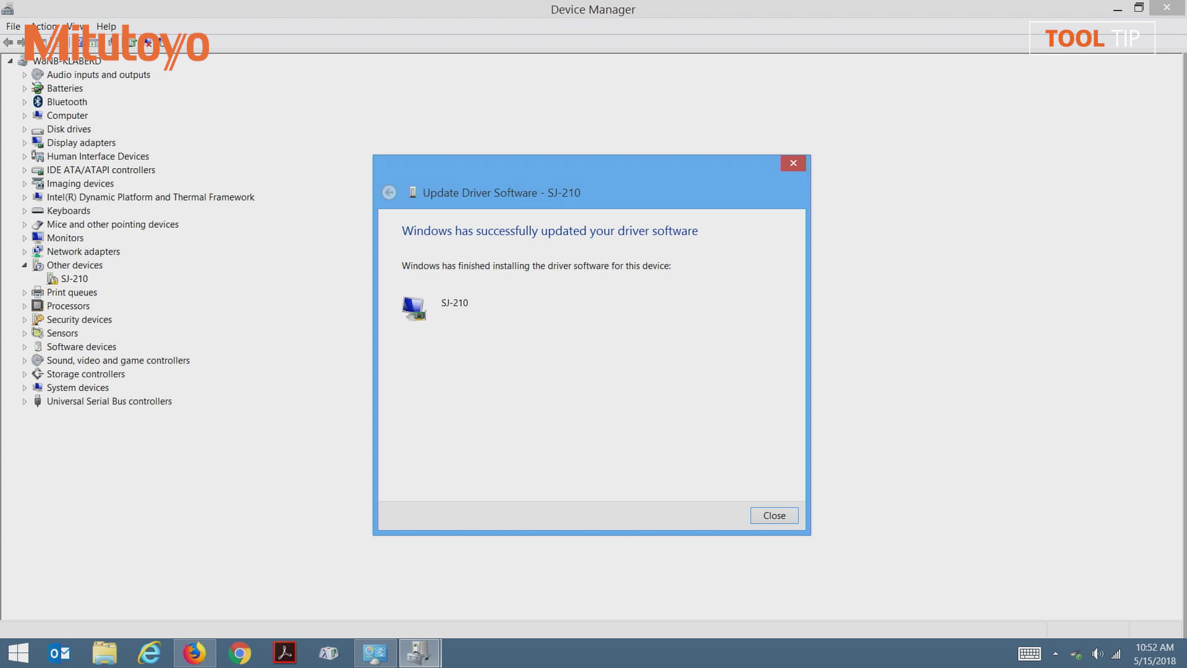
{"action": "key", "text": "Return"}
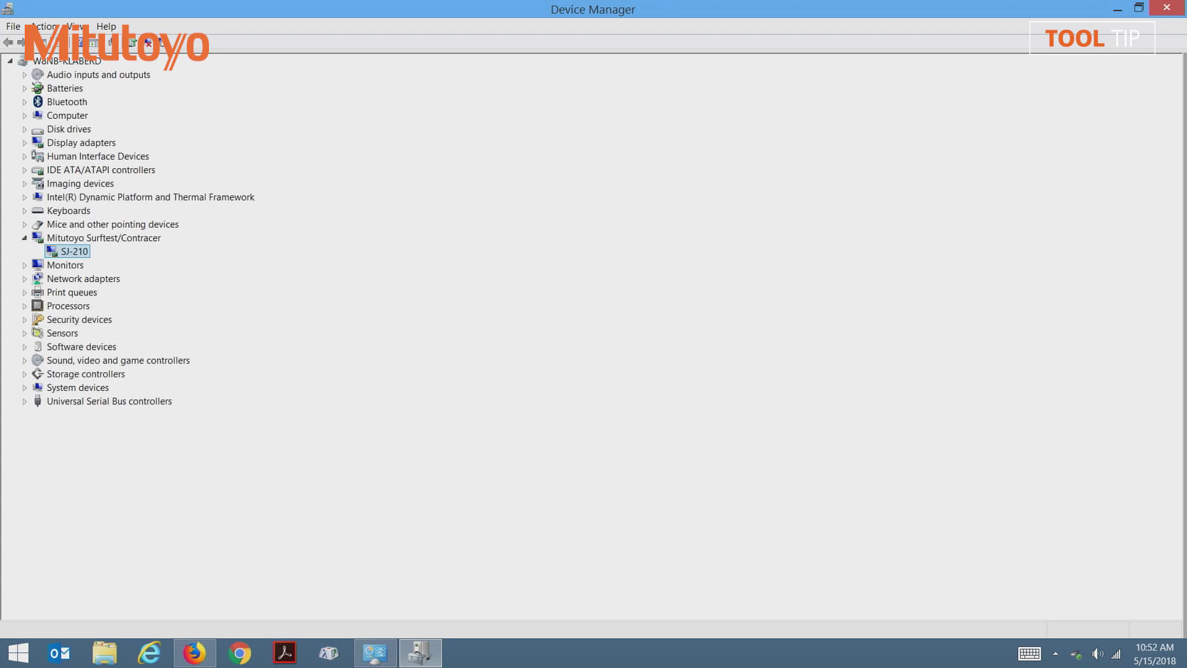
{"action": "key", "text": "alt+F4"}
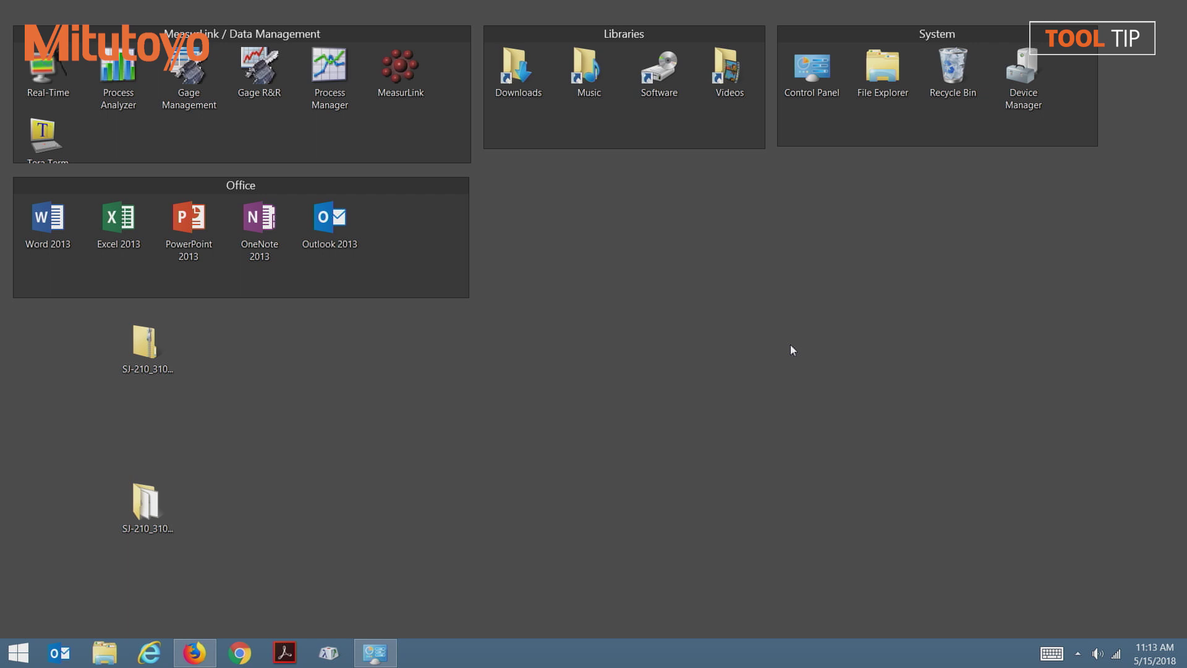
Search Windows for SJ-Communication-Tool and launch it
{"action": "key", "text": "super+c"}
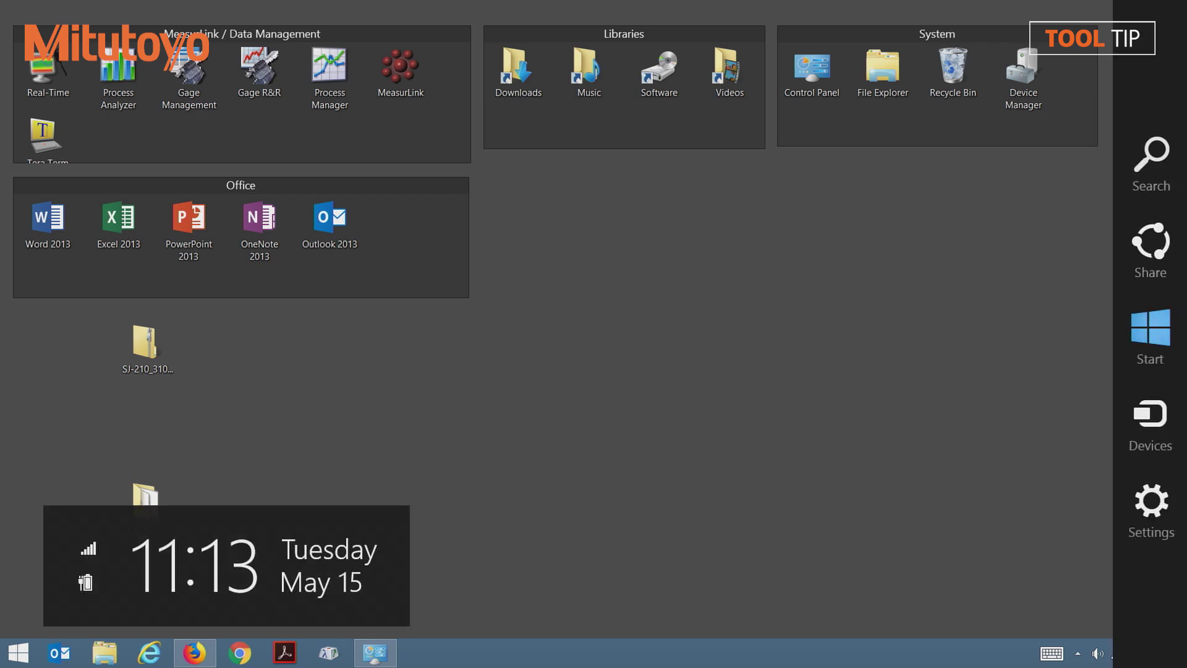
{"action": "key", "text": "super+s"}
{"action": "type", "text": "SJ-Communication-Tool"}
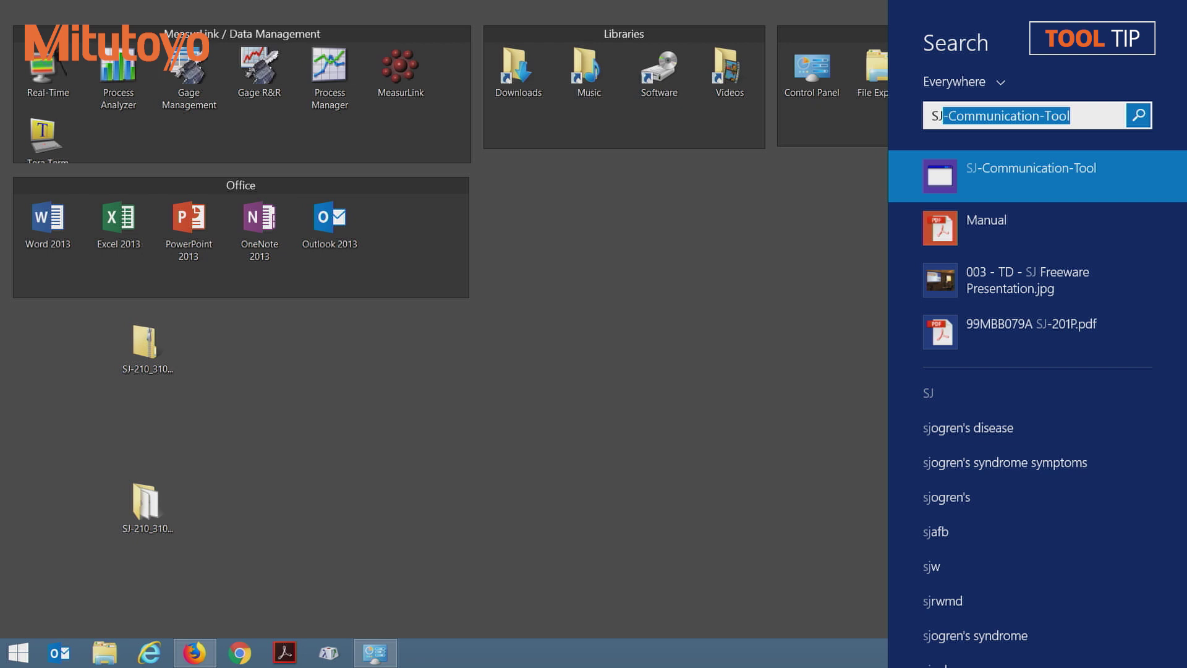
{"action": "key", "text": "Return"}
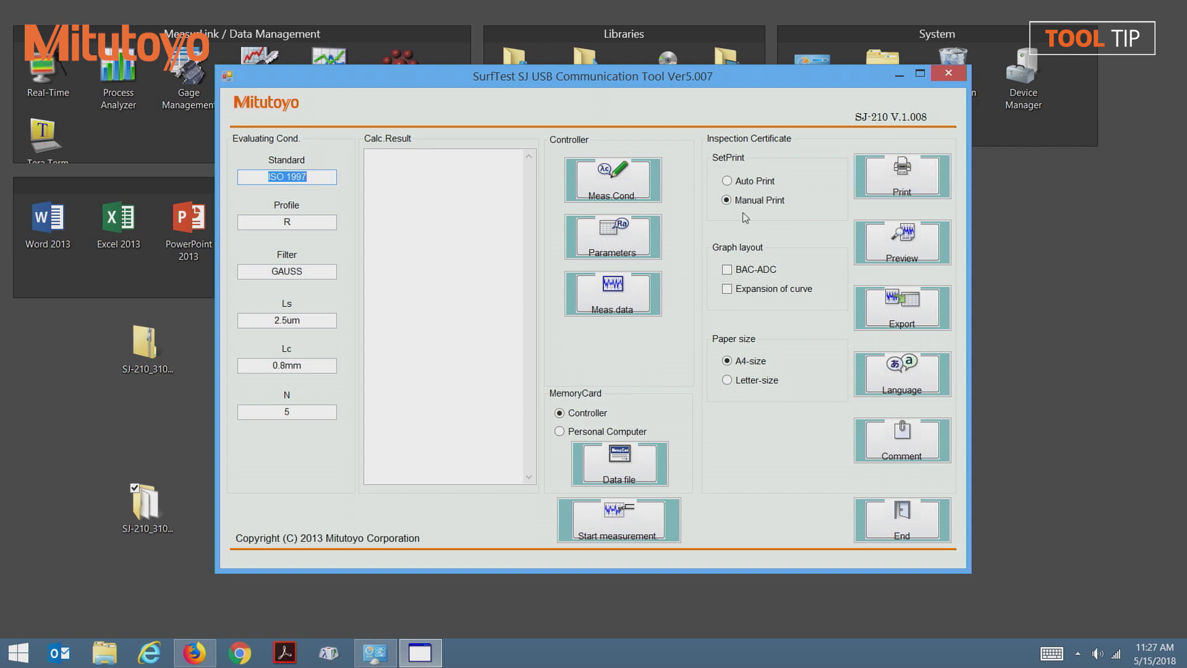
Open the Surftest SJ-210_310_410 USB Communication Manual PDF from the extracted desktop folder
{"action": "left_click", "coordinate": [142, 515]}
{"action": "double_click", "coordinate": [143, 515]}
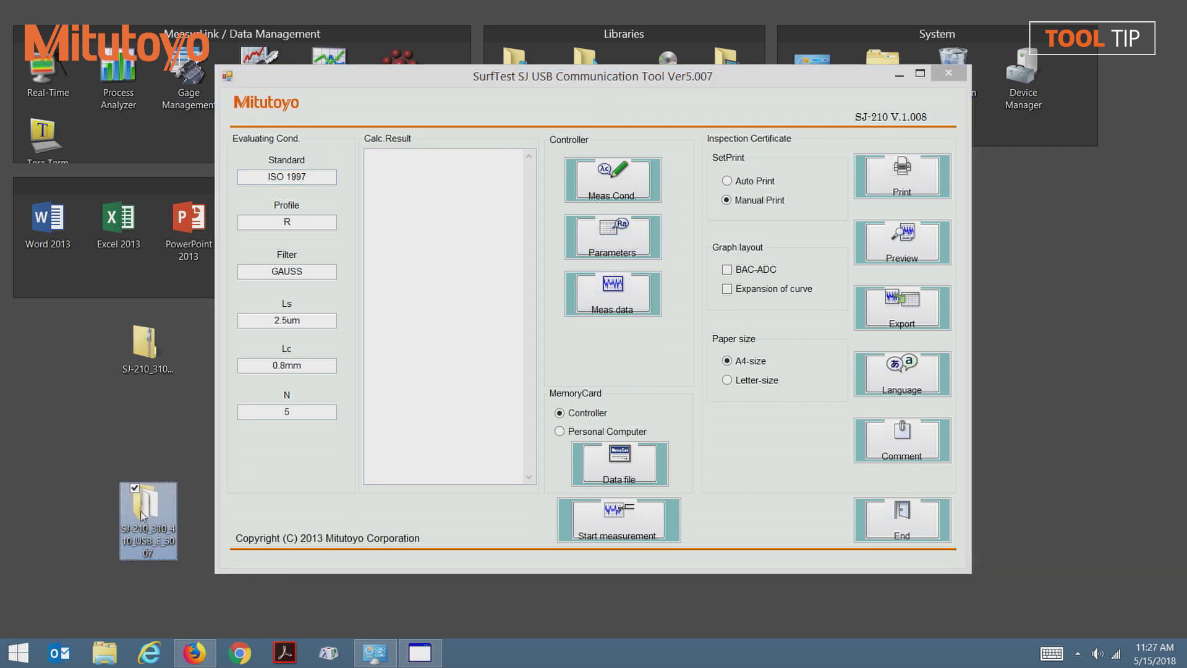
{"action": "key", "text": "Down"}
{"action": "key", "text": "Down"}
{"action": "key", "text": "Down"}
{"action": "key", "text": "Down"}
{"action": "key", "text": "Down"}
{"action": "key", "text": "Down"}
{"action": "key", "text": "Return"}
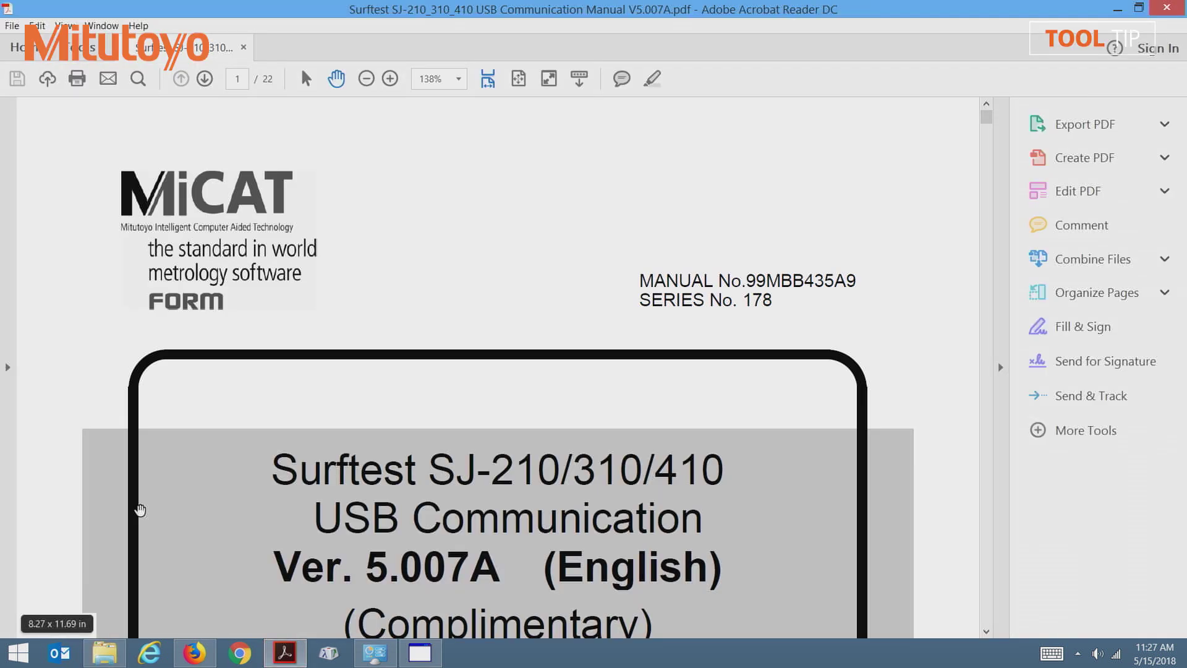